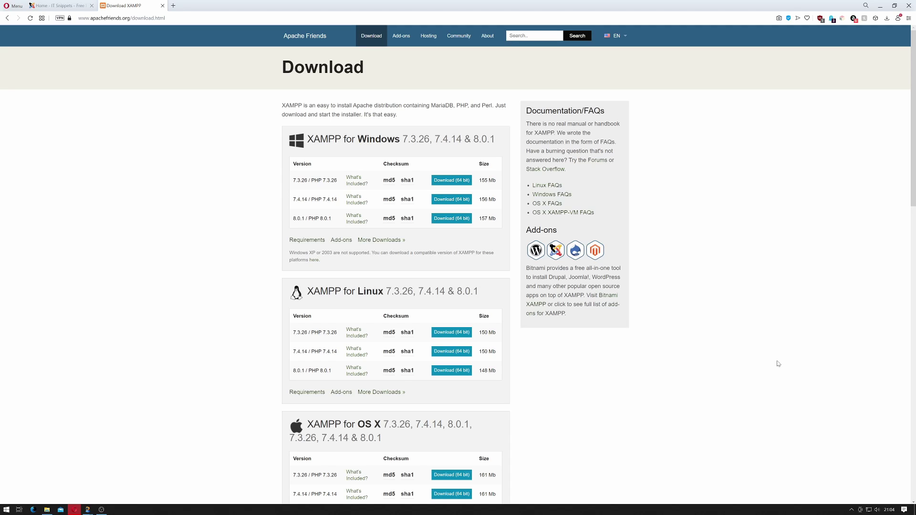
# Look through the XAMPP download page, including the list of add-on applications
pyautogui.scroll(-8, 778, 364)
pyautogui.scroll(-5, 380, 388)
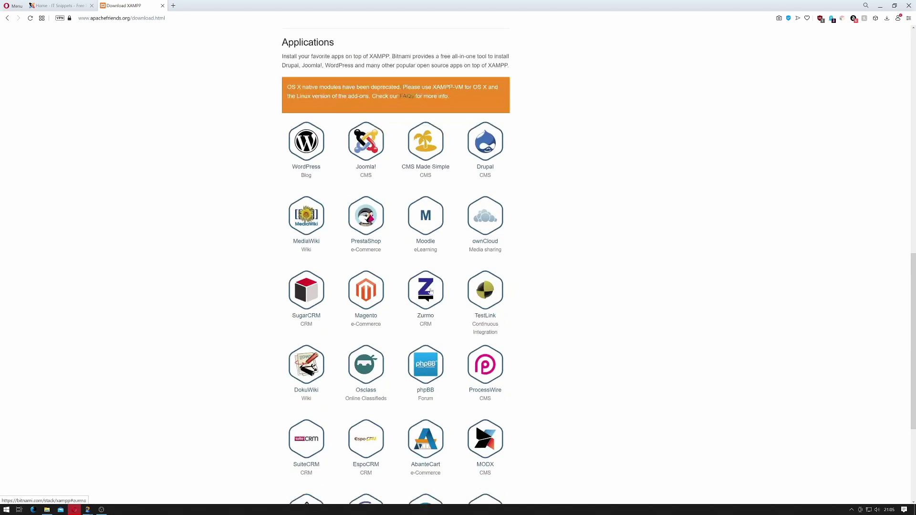
pyautogui.scroll(-3, 446, 414)
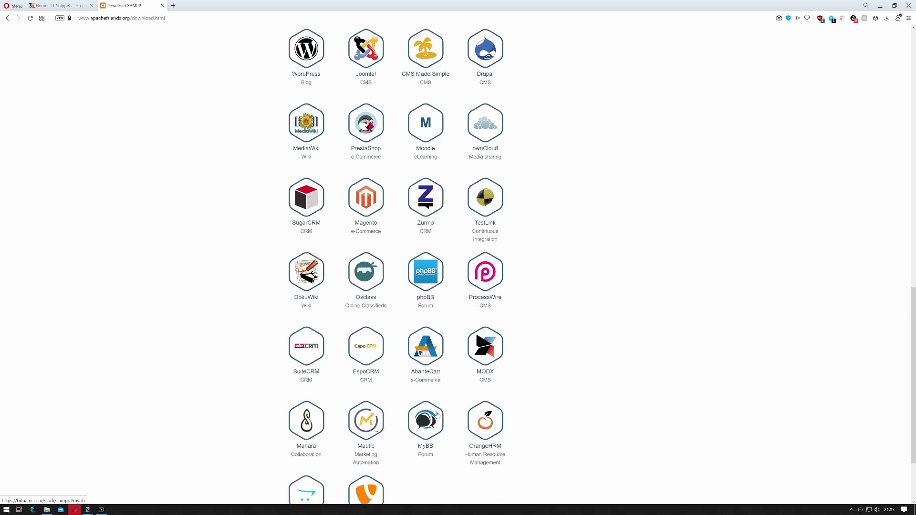
pyautogui.scroll(-2, 428, 417)
pyautogui.scroll(5, 419, 425)
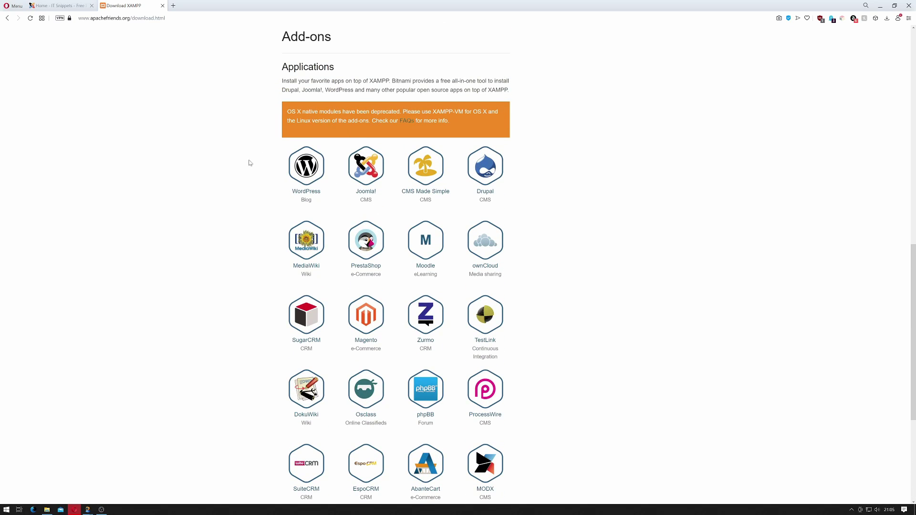
pyautogui.scroll(6, 474, 333)
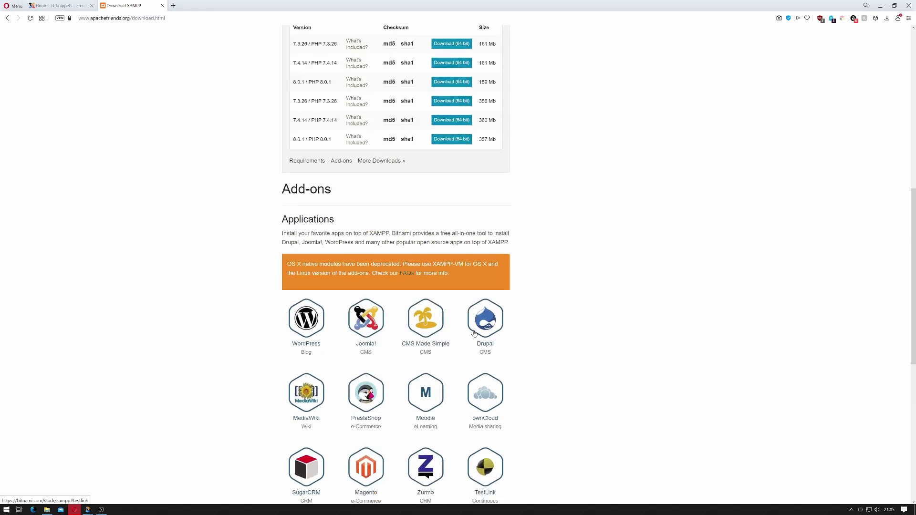
pyautogui.scroll(5, 475, 334)
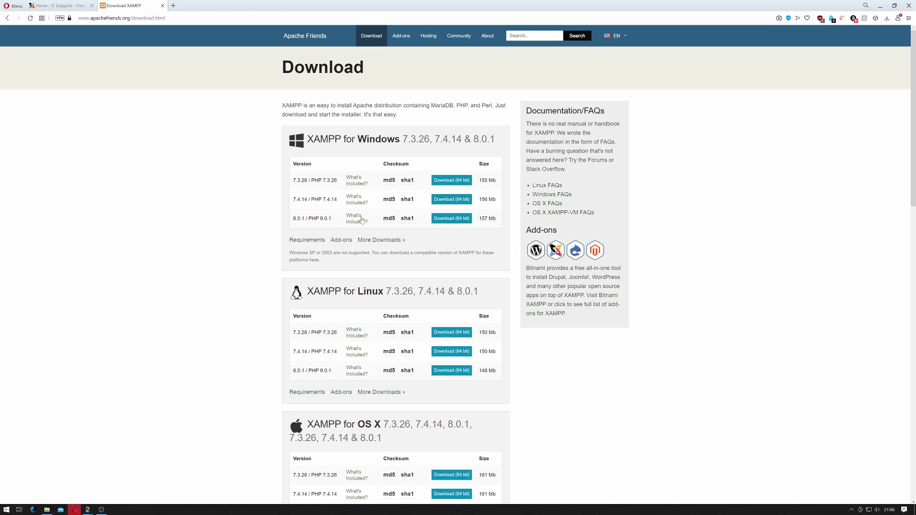
# Download the 64-bit XAMPP 8.0.1 installer for Windows and save it in the Downloads folder
pyautogui.click(450, 222)
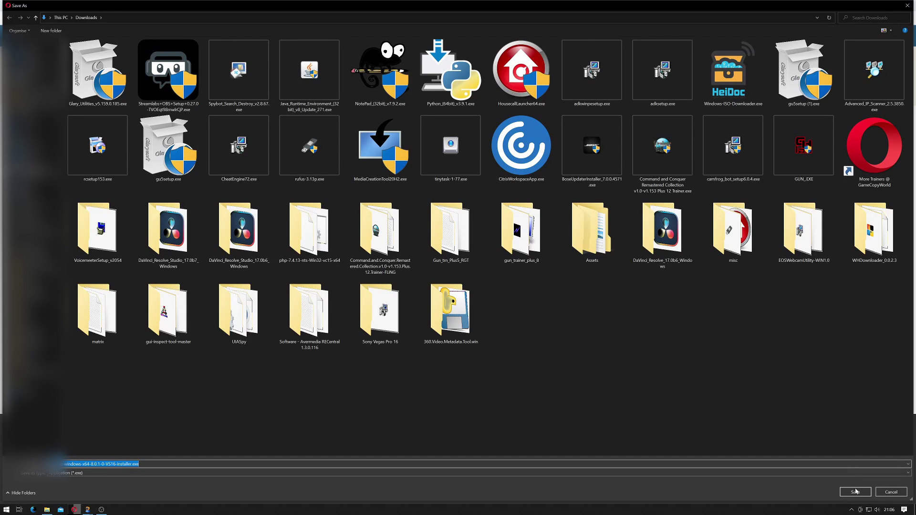
pyautogui.click(856, 492)
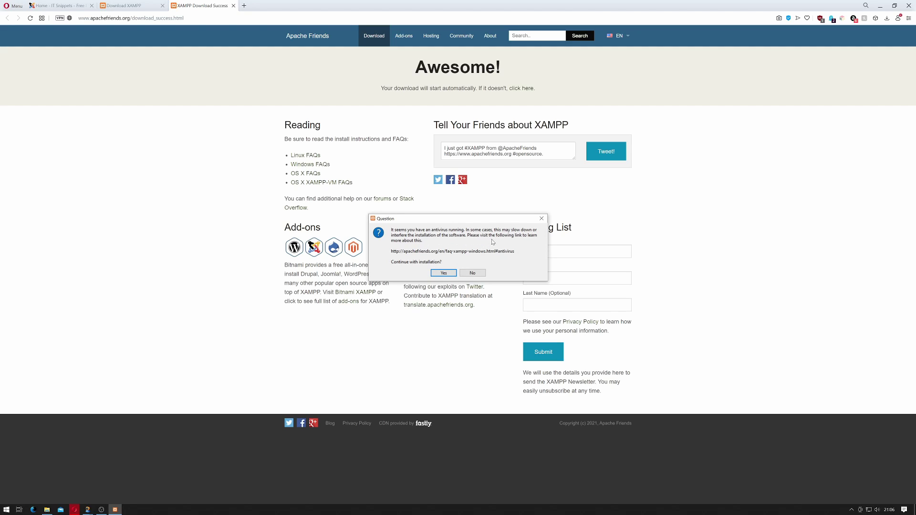
# Continue past the installer's antivirus and User Account Control warnings and proceed from the wizard's welcome page to component selection
pyautogui.click(437, 276)
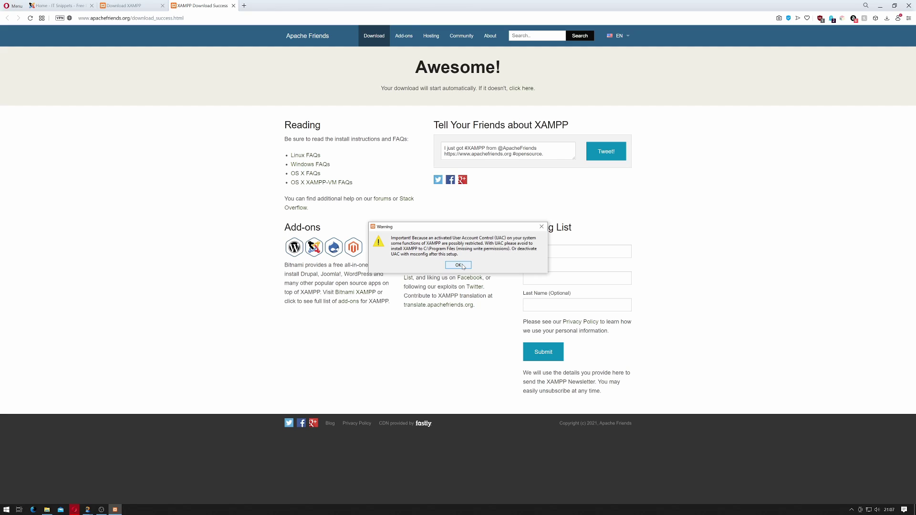
pyautogui.click(463, 265)
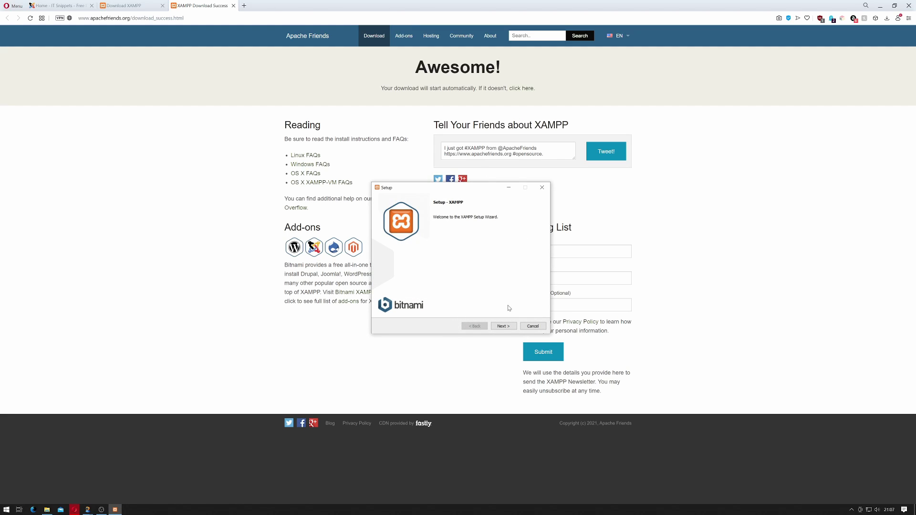
pyautogui.click(508, 327)
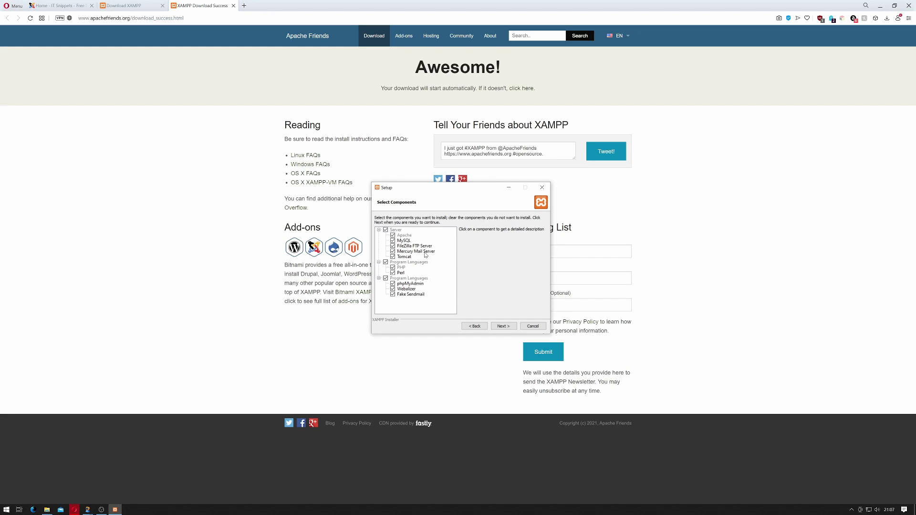
# Exclude FileZilla FTP Server, Mercury Mail Server and Tomcat from the installation and accept the component selection
pyautogui.click(393, 246)
pyautogui.click(393, 252)
pyautogui.click(393, 257)
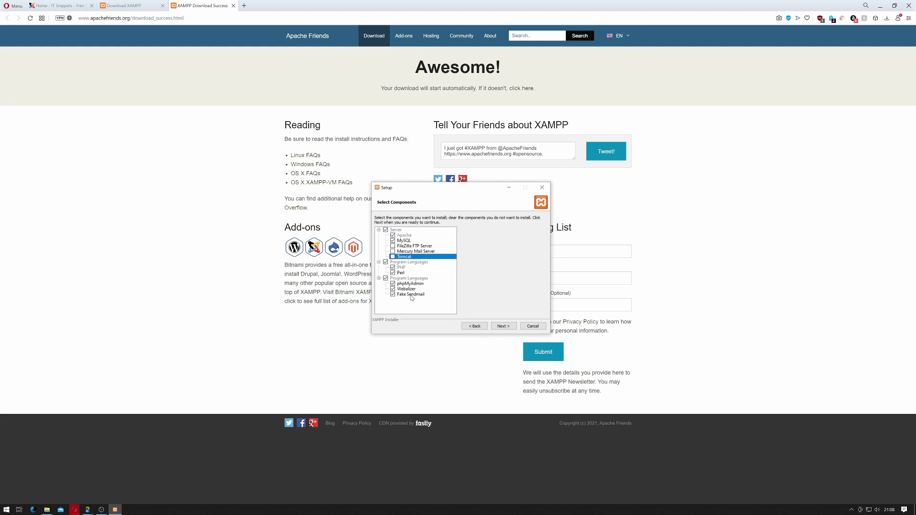
pyautogui.click(503, 326)
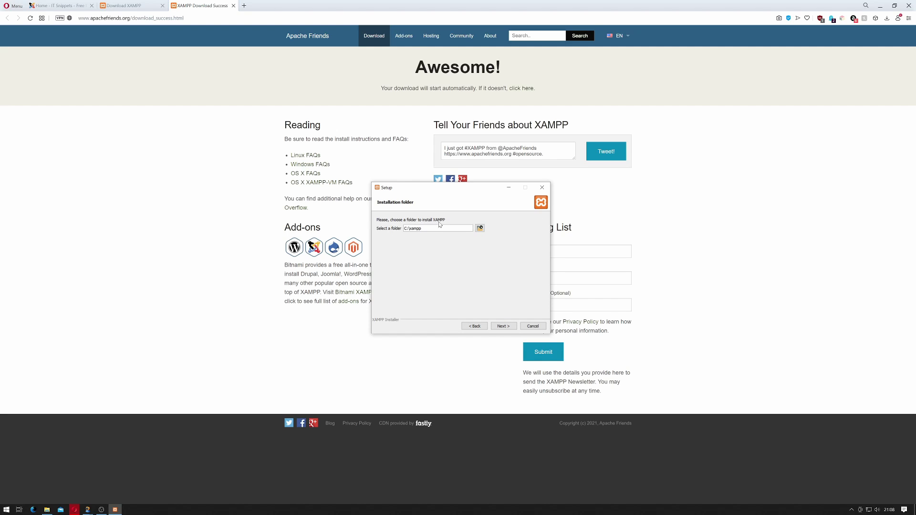
# Create a folder named xampp on the D: drive and use it as the installation folder
pyautogui.click(480, 229)
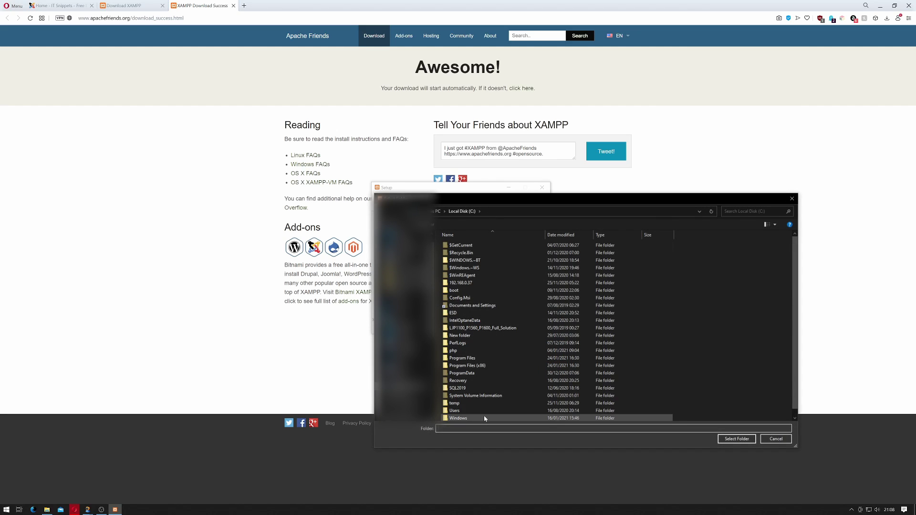
pyautogui.click(401, 397)
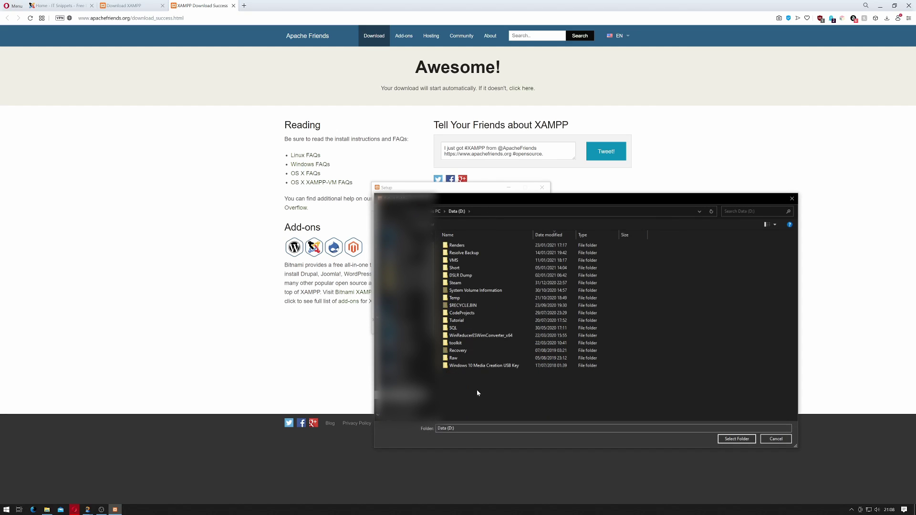
pyautogui.rightClick(509, 401)
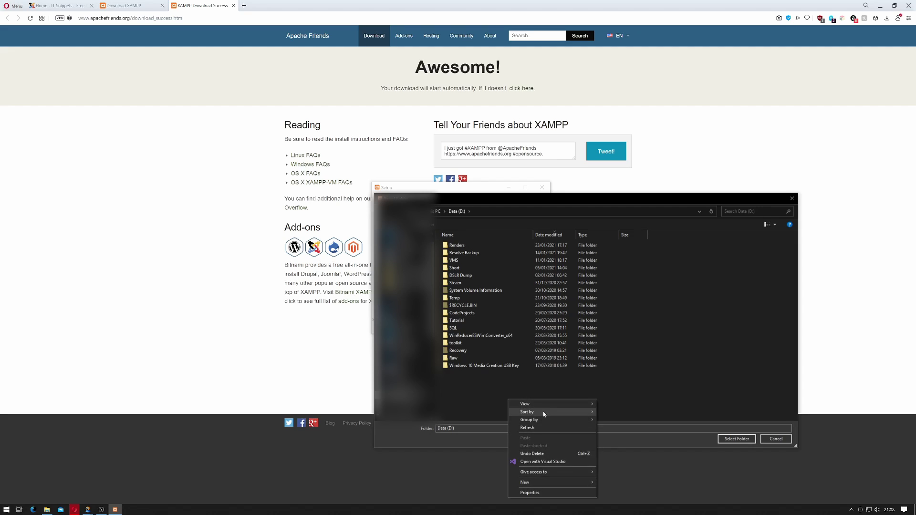
pyautogui.moveTo(564, 487)
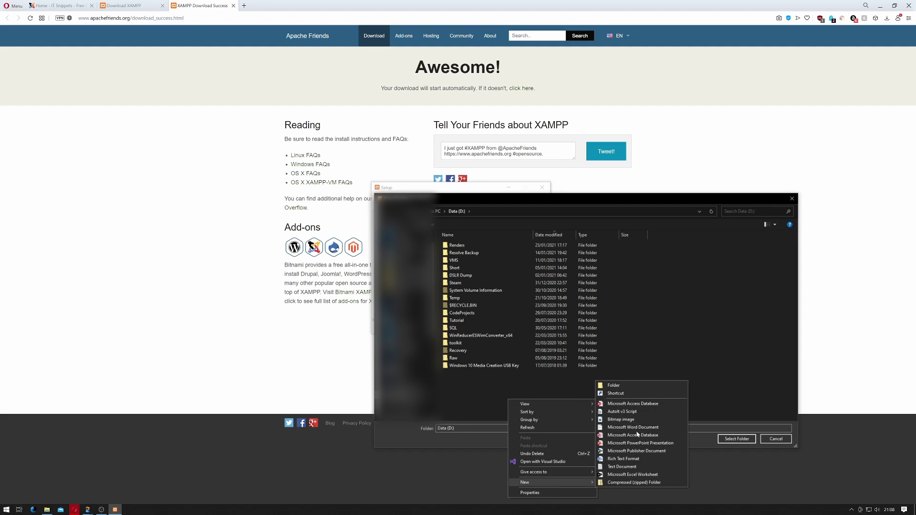
pyautogui.click(625, 389)
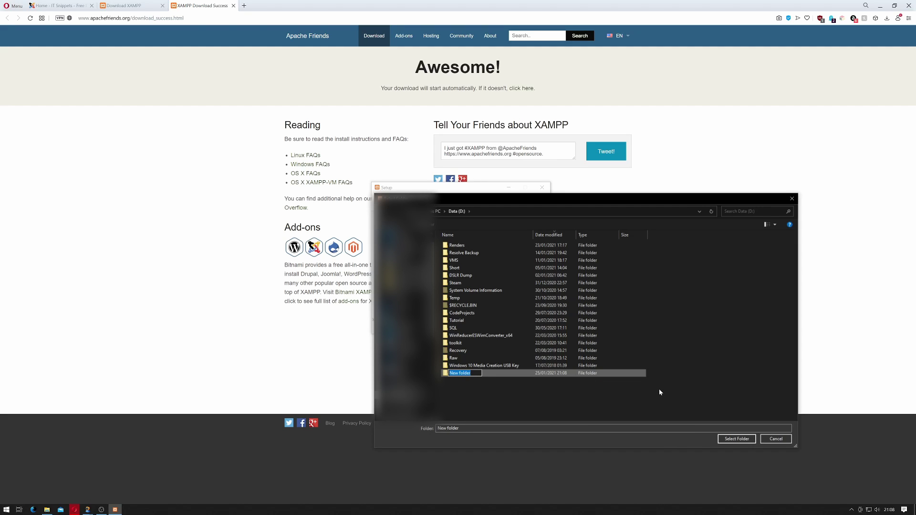
pyautogui.write('xampp')
pyautogui.press('Return')
pyautogui.press('Return')
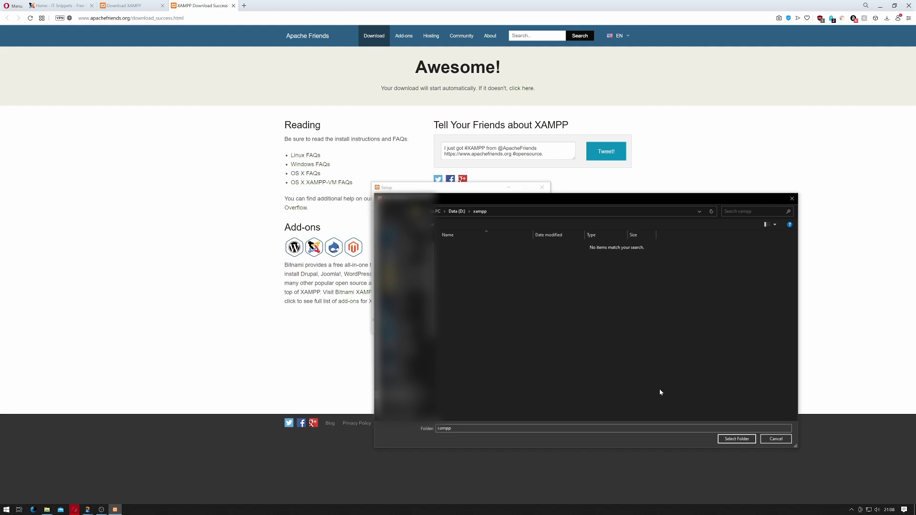
pyautogui.click(736, 439)
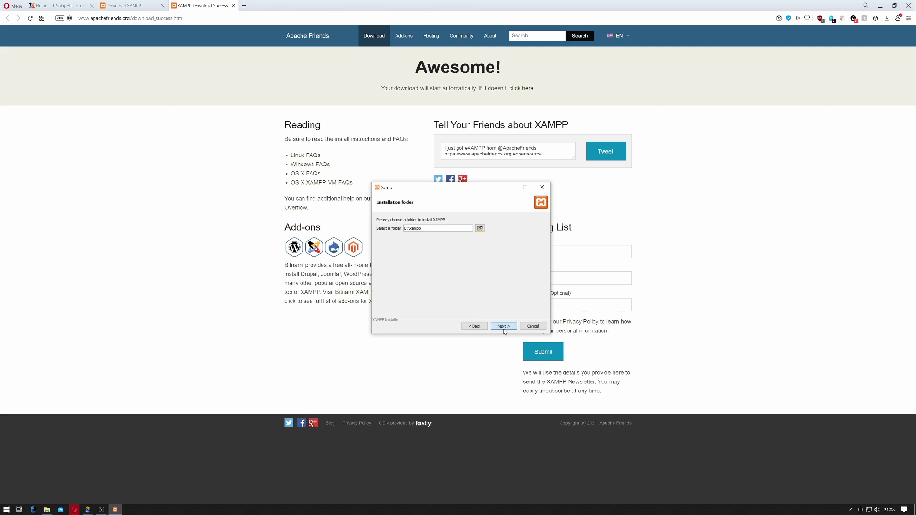
pyautogui.click(504, 328)
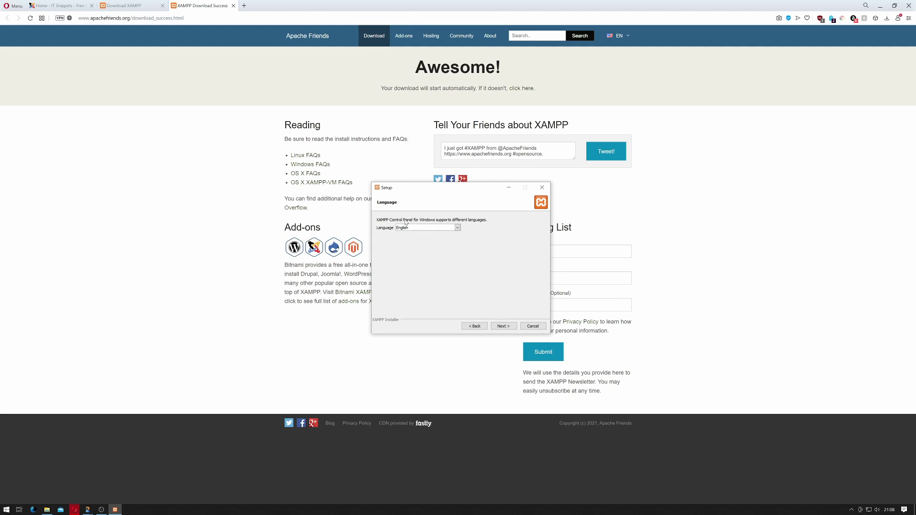
# Keep English as the control panel language, opt out of learning more about Bitnami, and start the installation
pyautogui.click(503, 328)
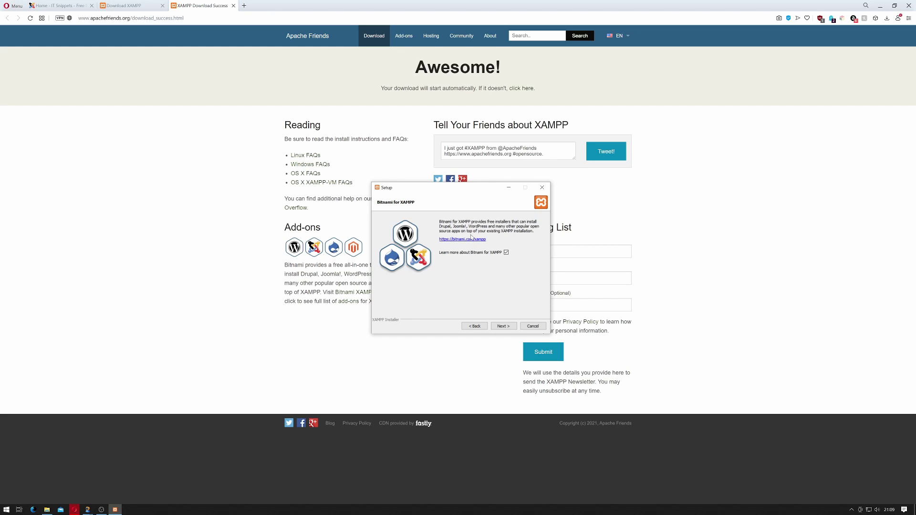
pyautogui.click(506, 253)
pyautogui.click(505, 326)
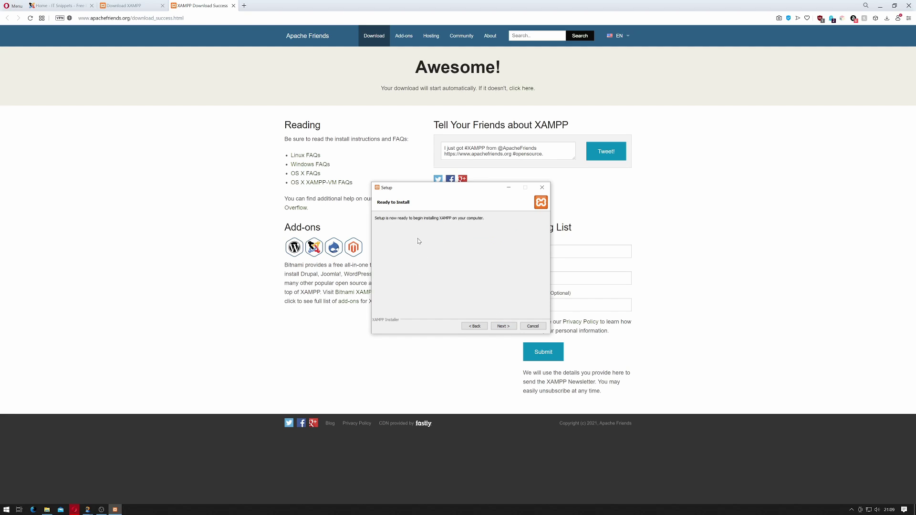
pyautogui.click(514, 329)
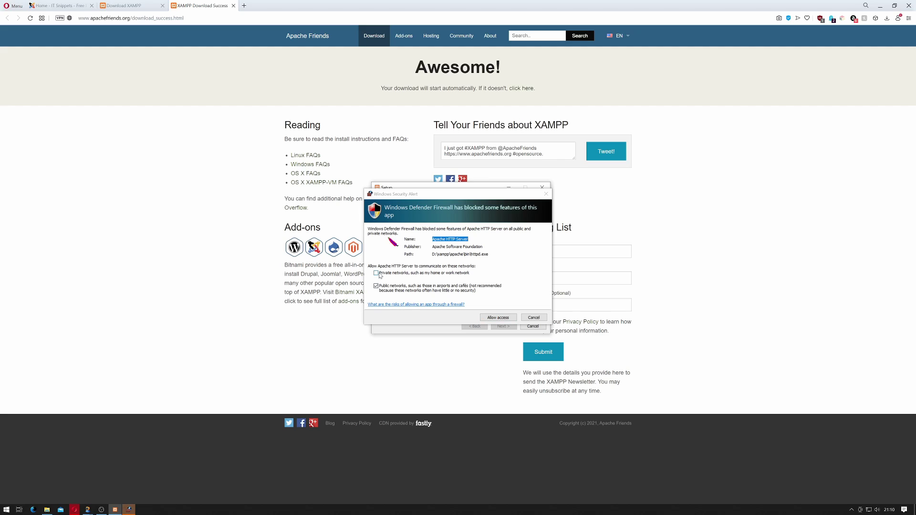
# Allow Apache HTTP Server through the Windows Defender Firewall and finish the XAMPP setup wizard
pyautogui.click(516, 319)
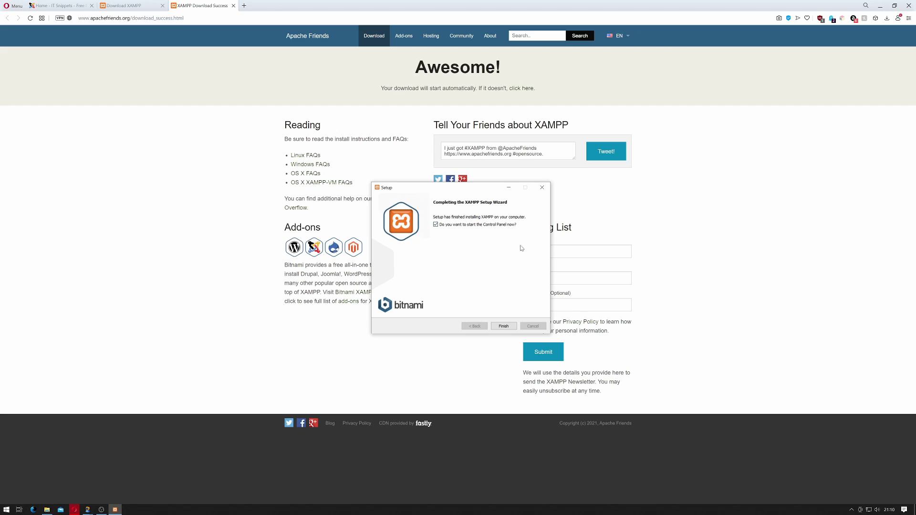
pyautogui.click(502, 327)
# Check for the XAMPP Control Panel among the recently added programs
pyautogui.click(6, 509)
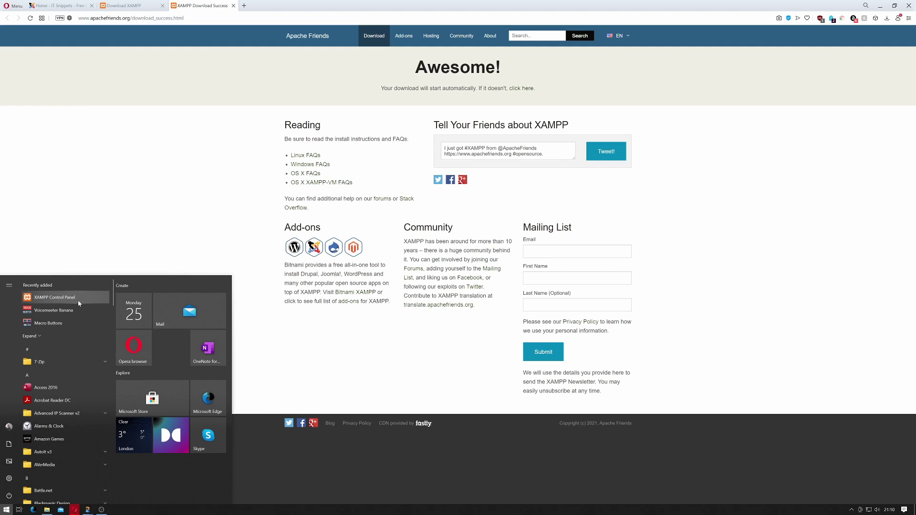
pyautogui.click(721, 330)
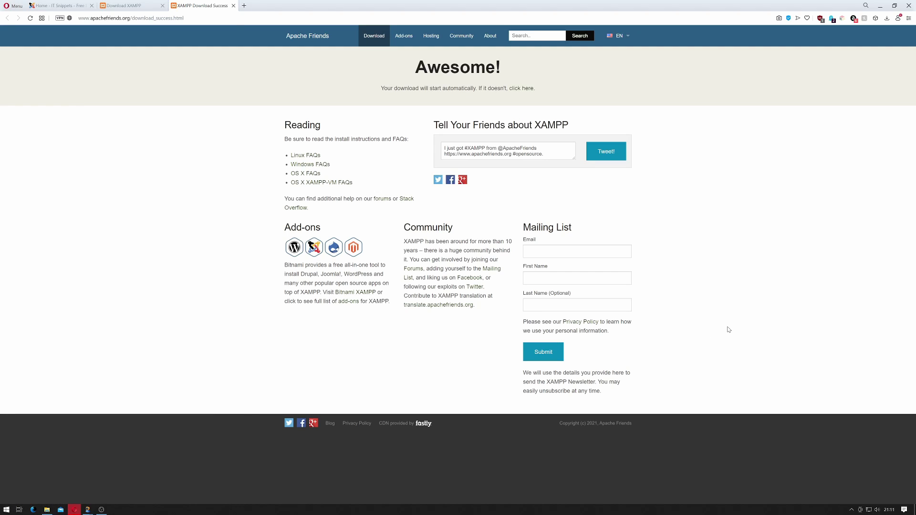